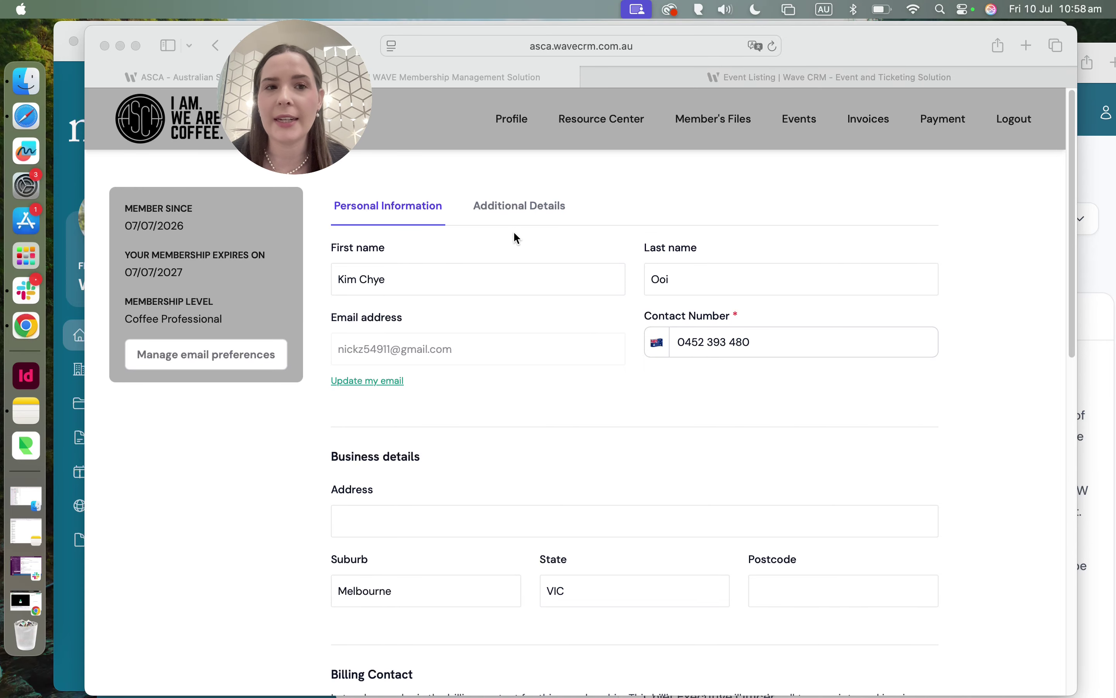
Look over the member profile page in the ASCA portal and minimise its window.
scroll(537, 246, down, 3)
scroll(538, 240, up, 3)
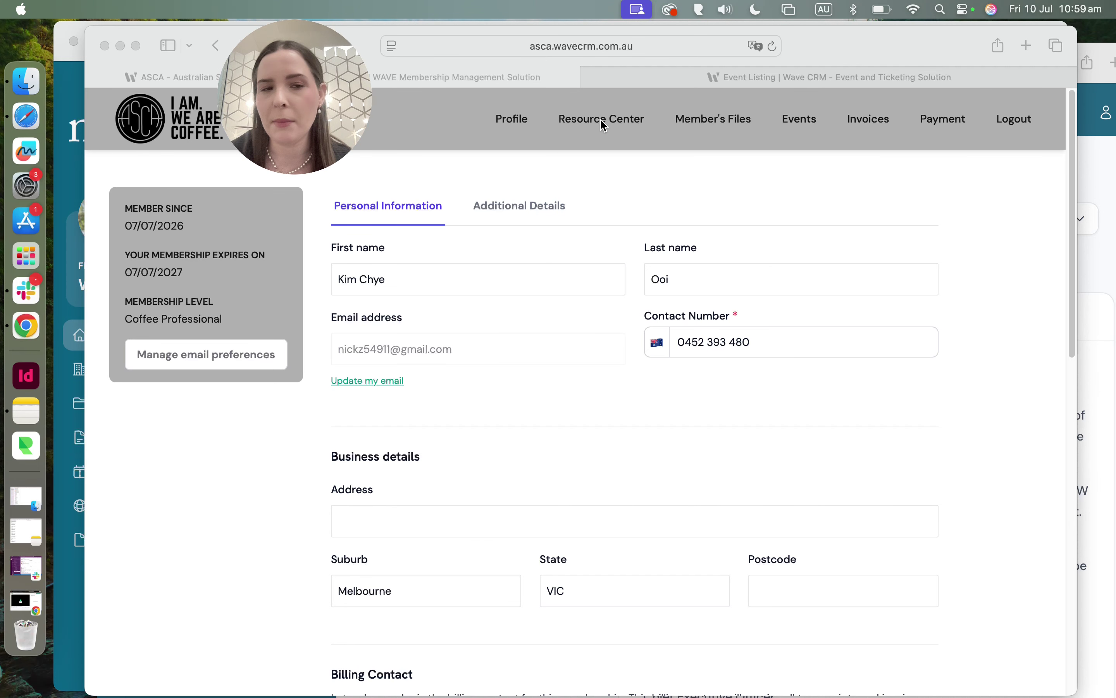
scroll(604, 126, down, 1)
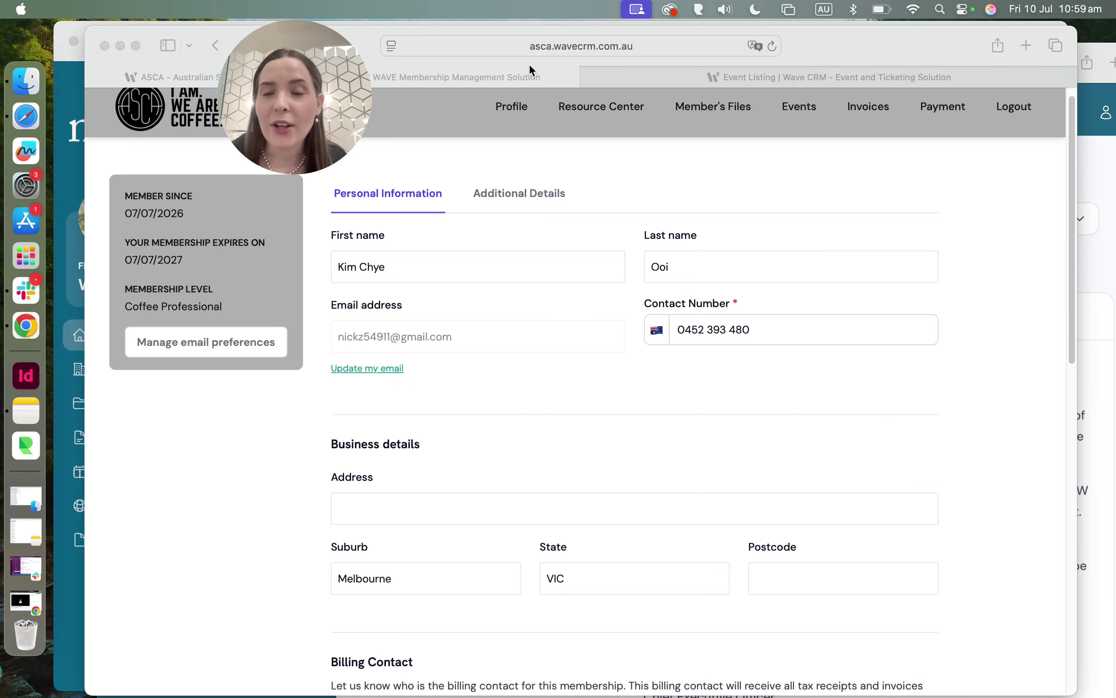
click(121, 45)
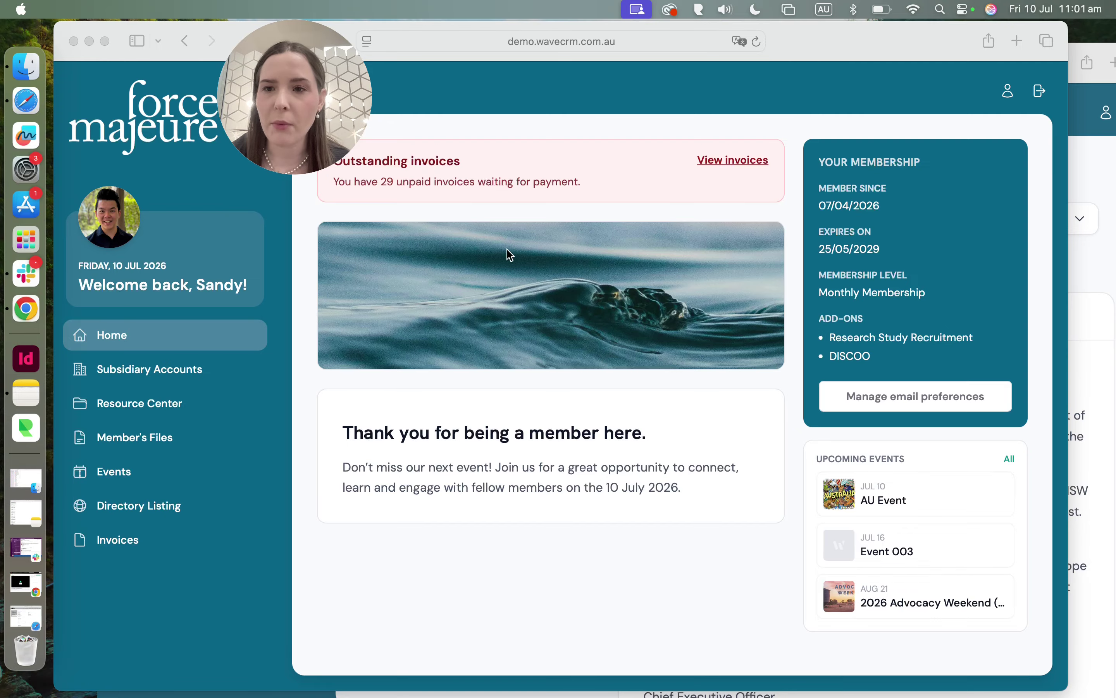
Review the photo, banner and detail fields of the demo member's public profile, then open the Events page.
click(109, 165)
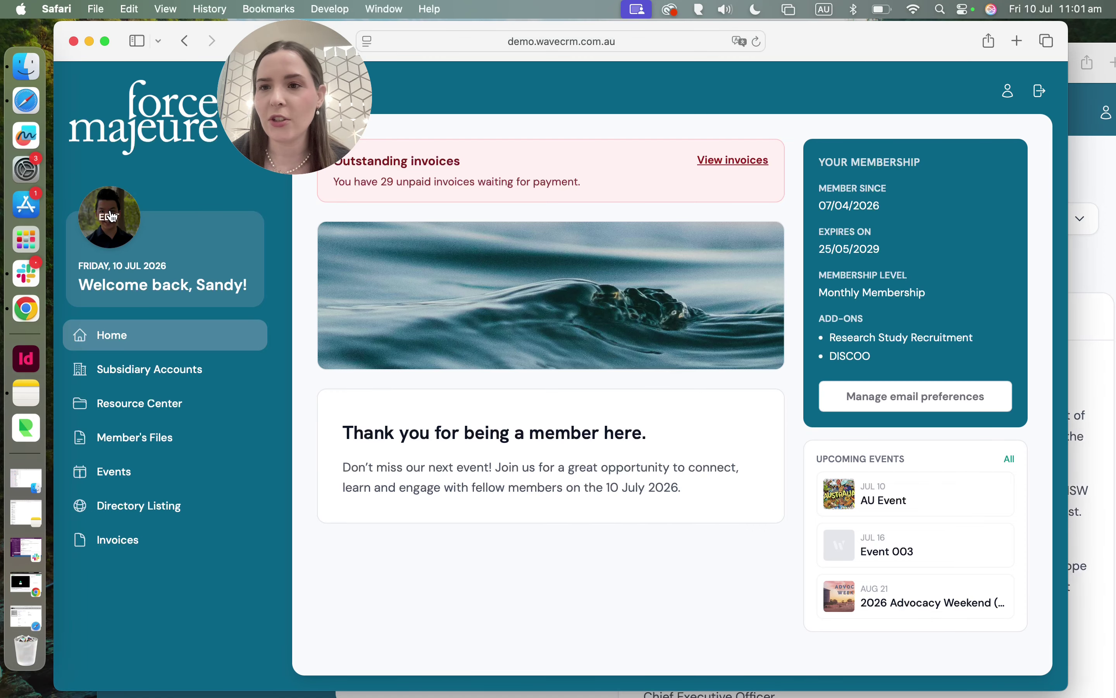
click(105, 220)
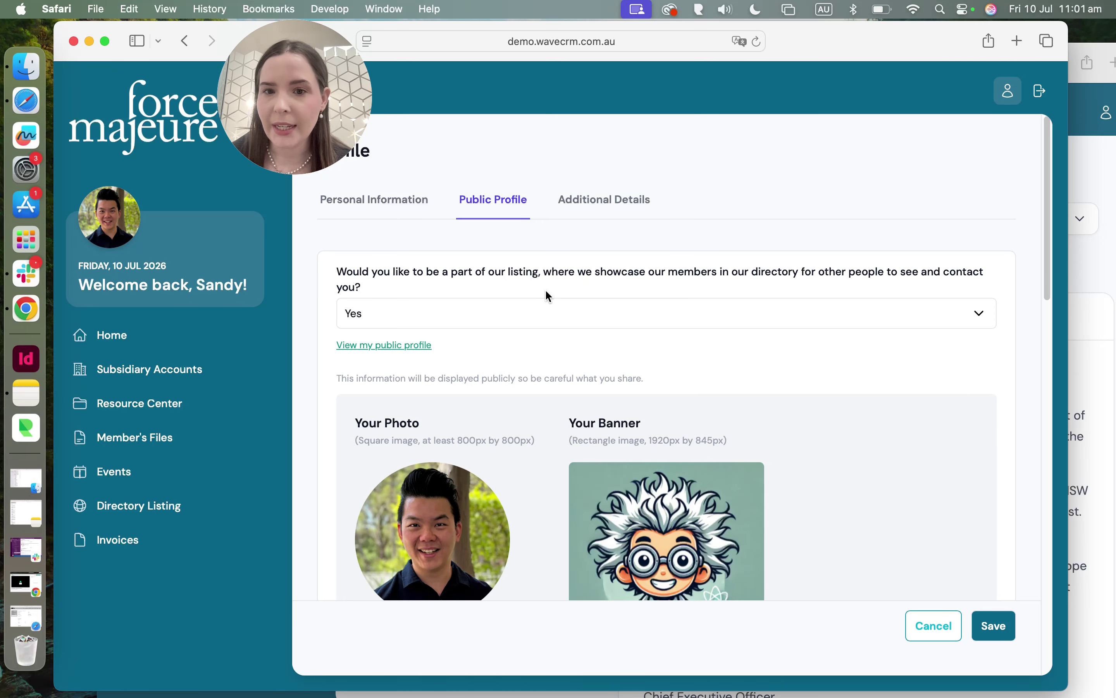
scroll(546, 288, down, 5)
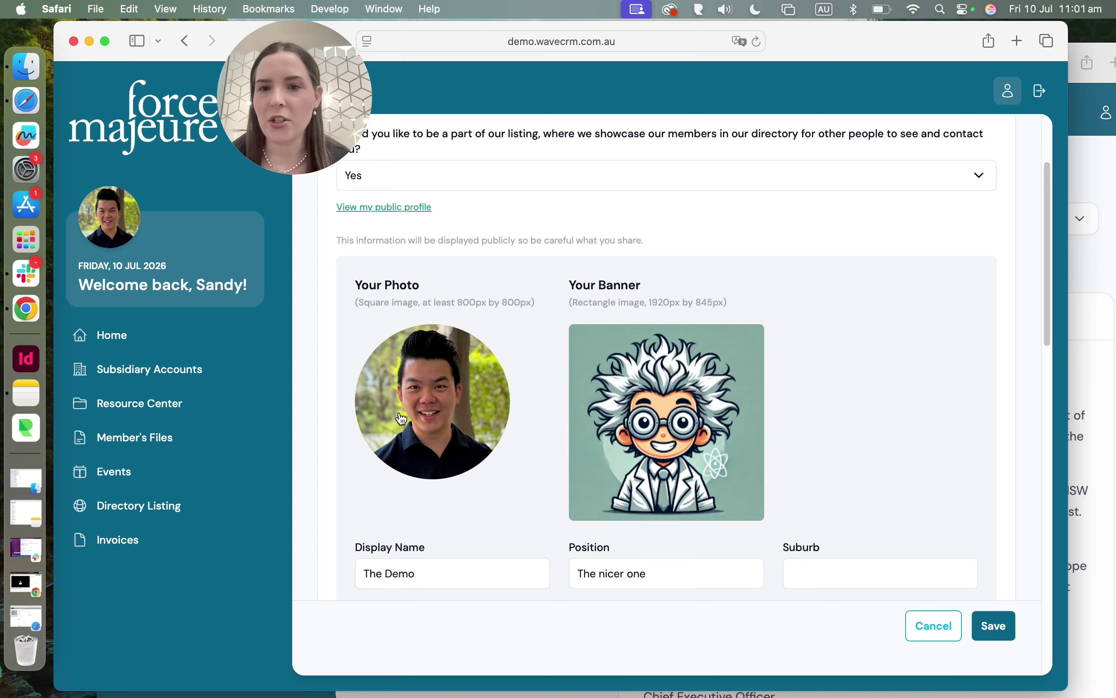
scroll(490, 244, down, 10)
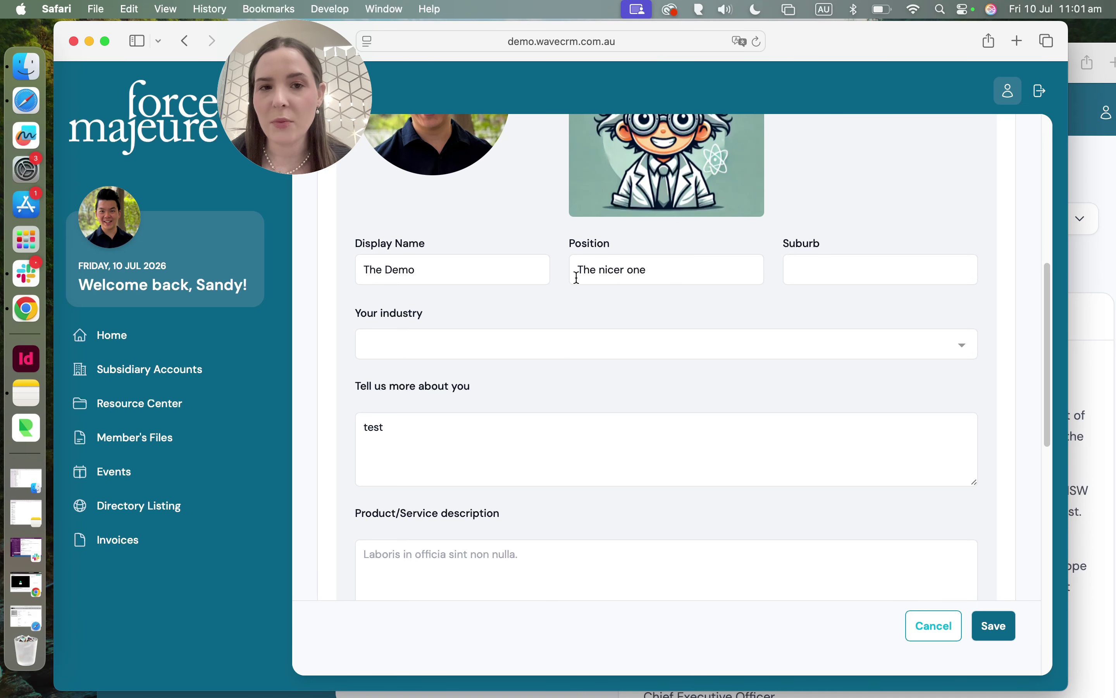
scroll(481, 294, down, 2)
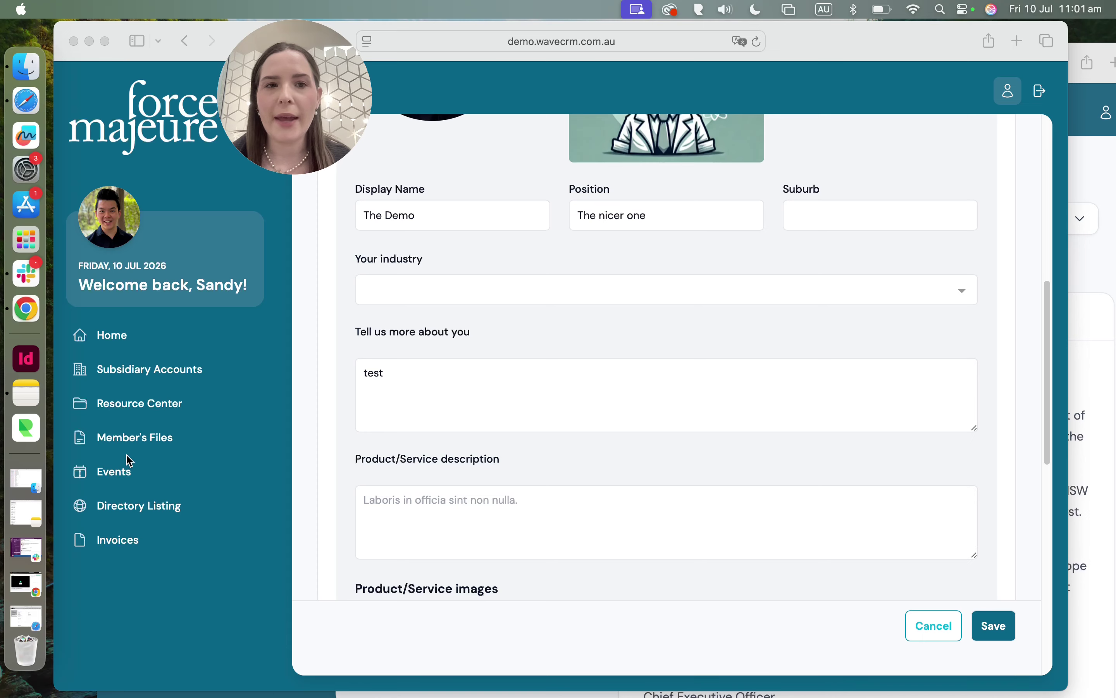
click(124, 475)
click(123, 475)
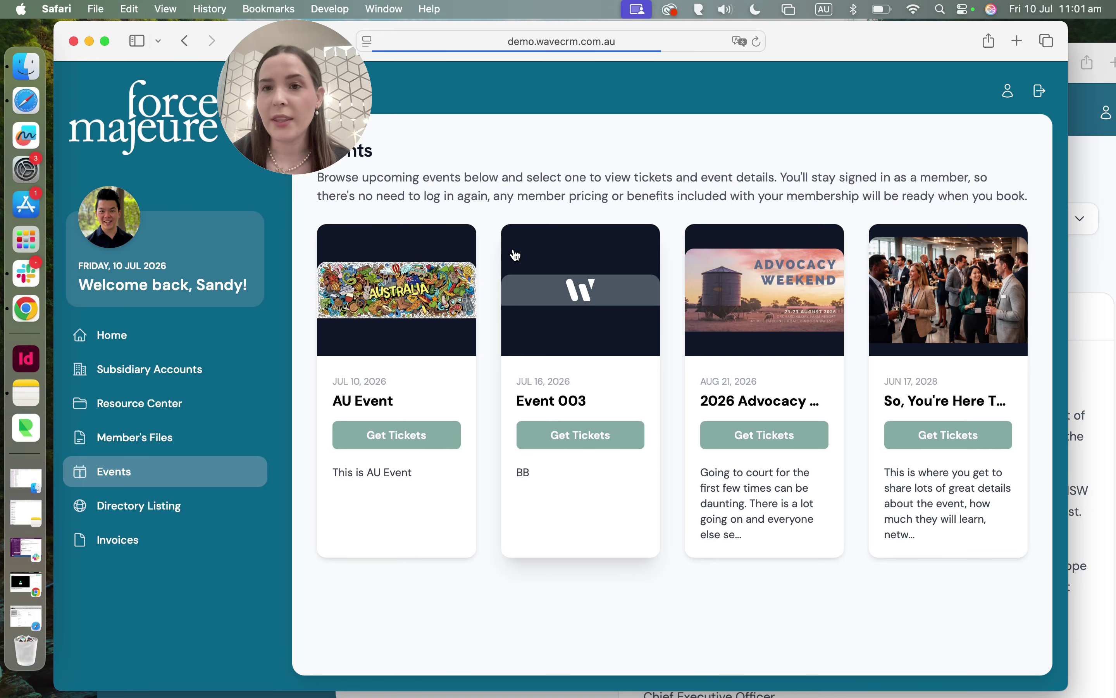
Switch to the Wave admin dashboard in Chrome and open Manage Member Portal from the account settings.
key(super+Tab)
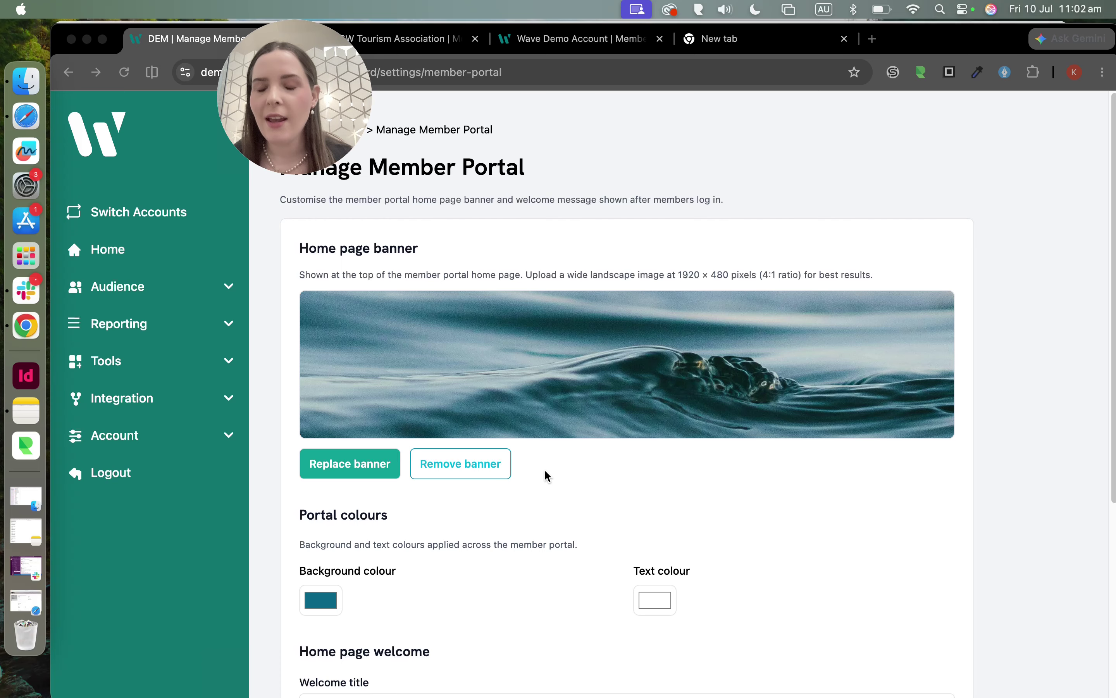
click(122, 441)
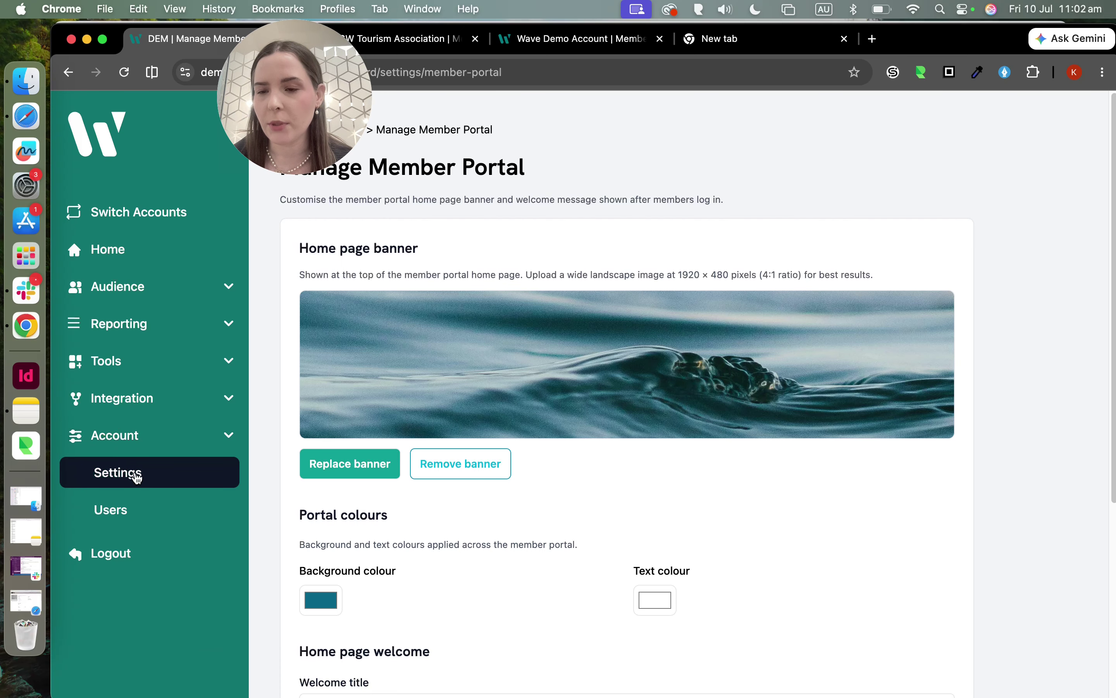
click(135, 475)
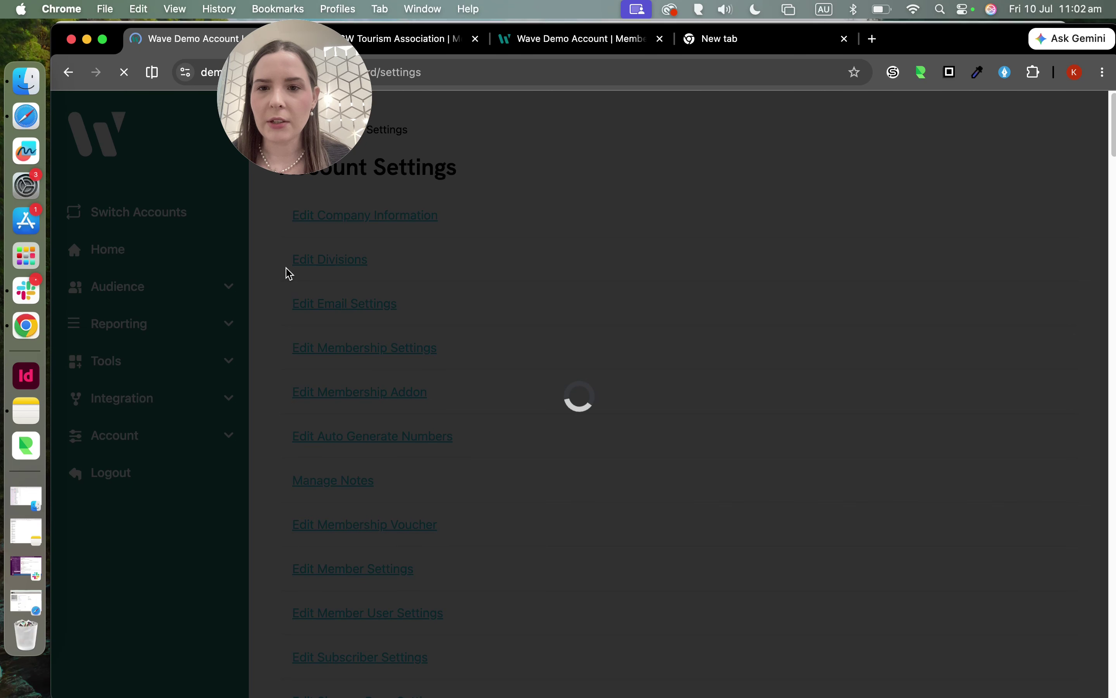
scroll(289, 273, down, 7)
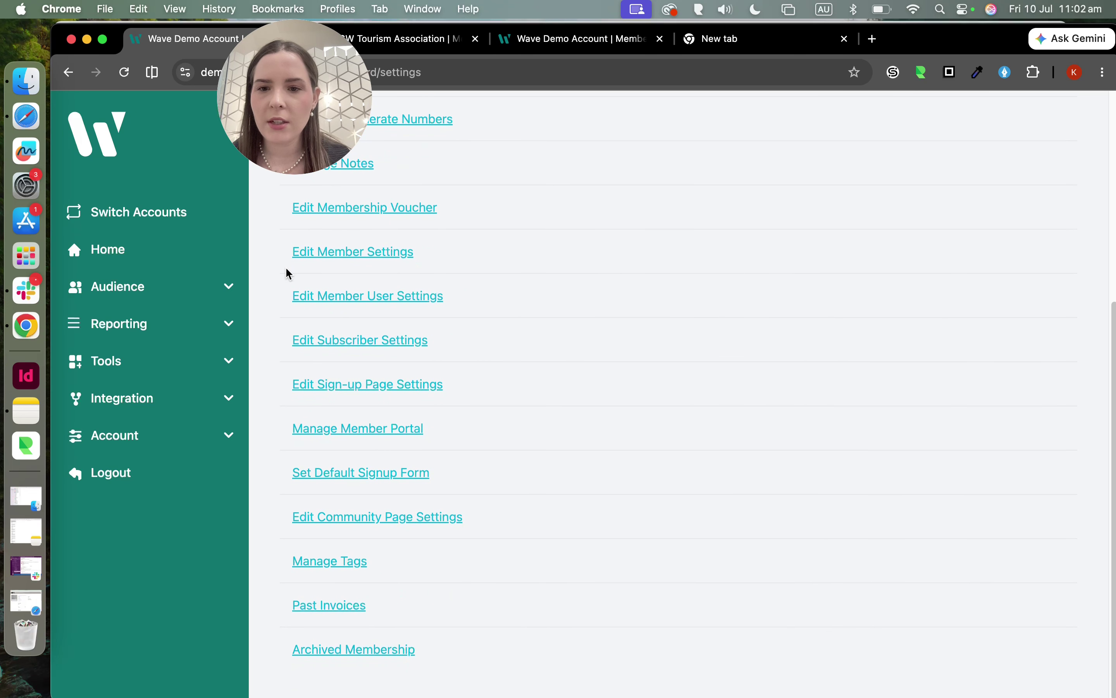
click(356, 433)
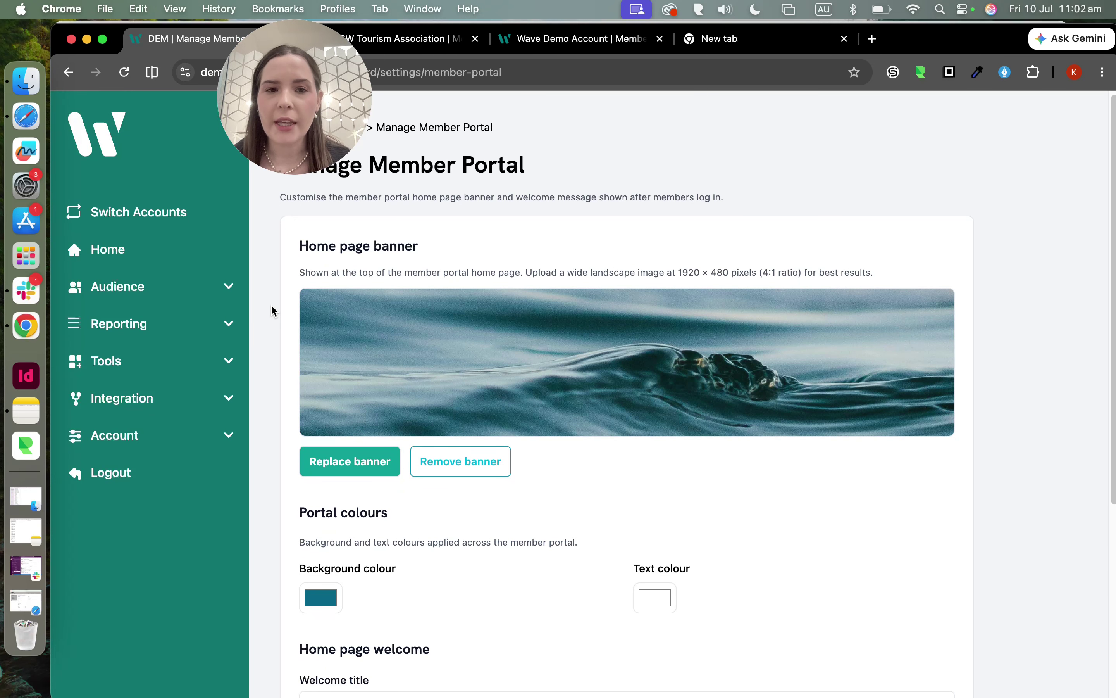
Replace the member portal's home page banner with Banner_Resized.jpg from the Wave Redesign folder.
scroll(300, 307, down, 1)
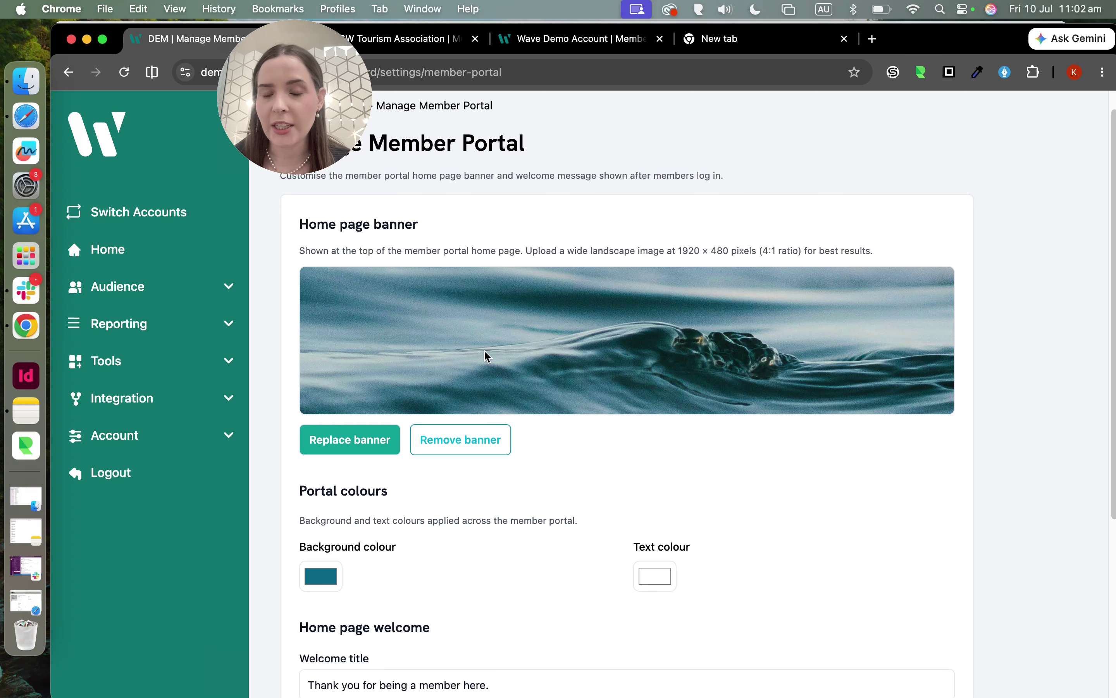
scroll(492, 351, down, 10)
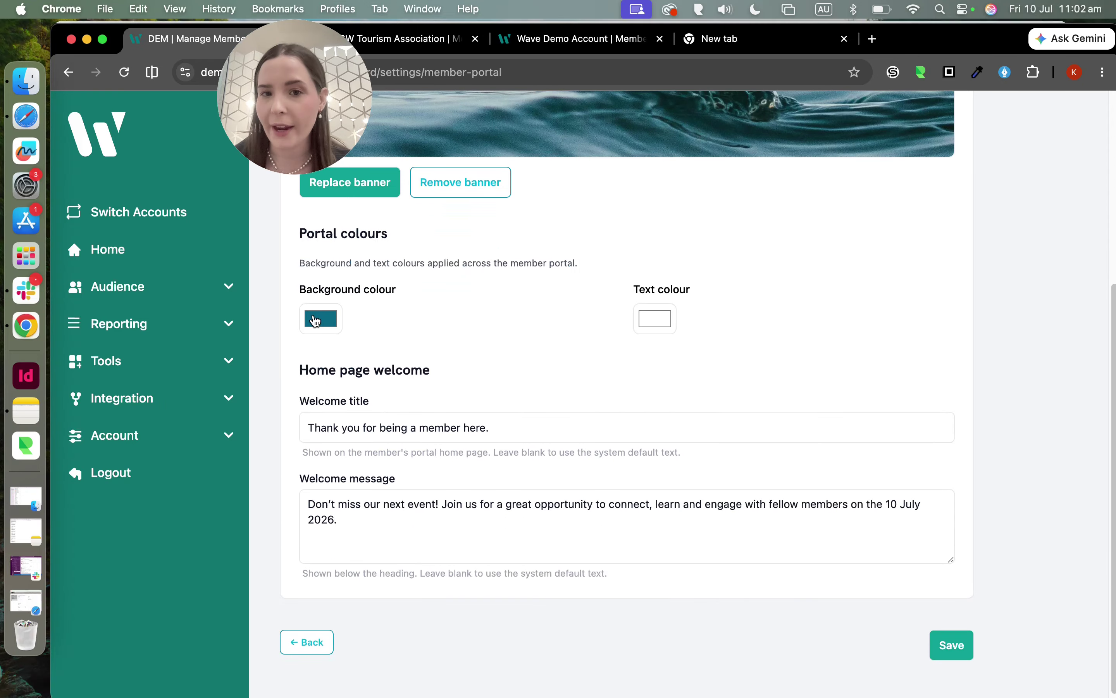
scroll(555, 325, down, 1)
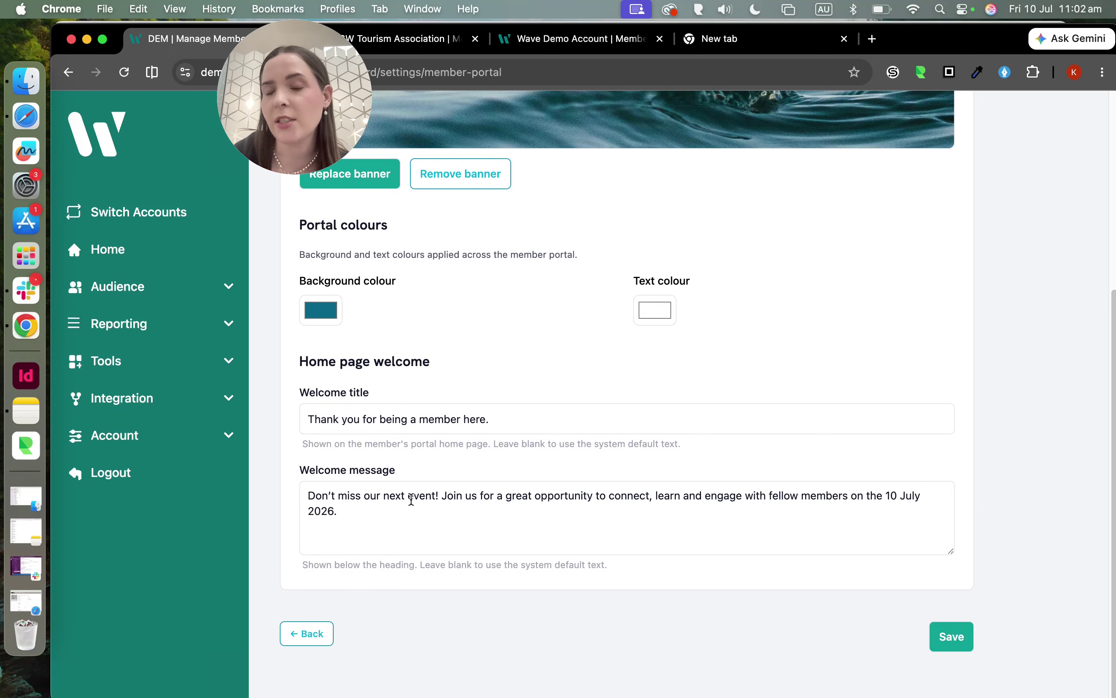
scroll(471, 299, up, 5)
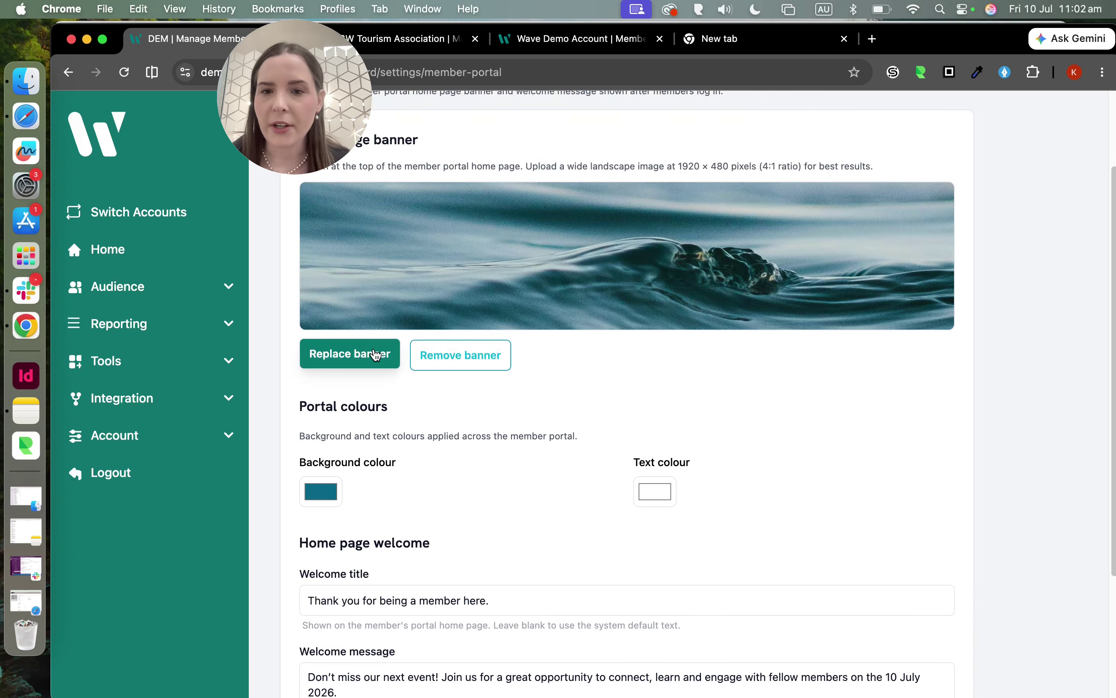
click(377, 355)
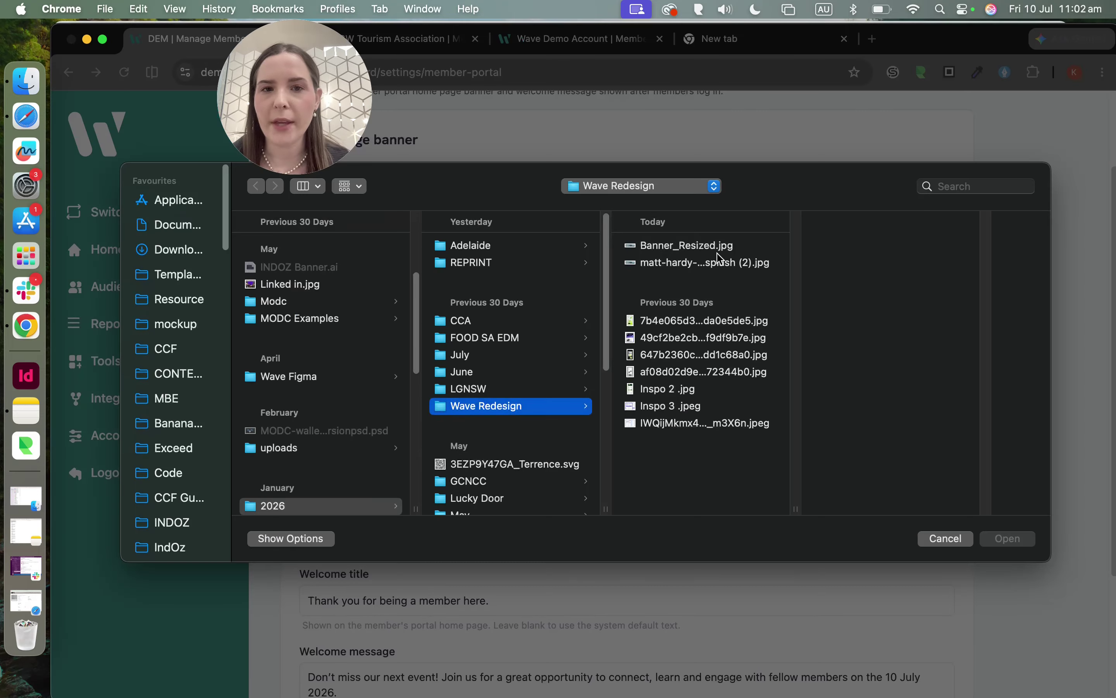
click(675, 247)
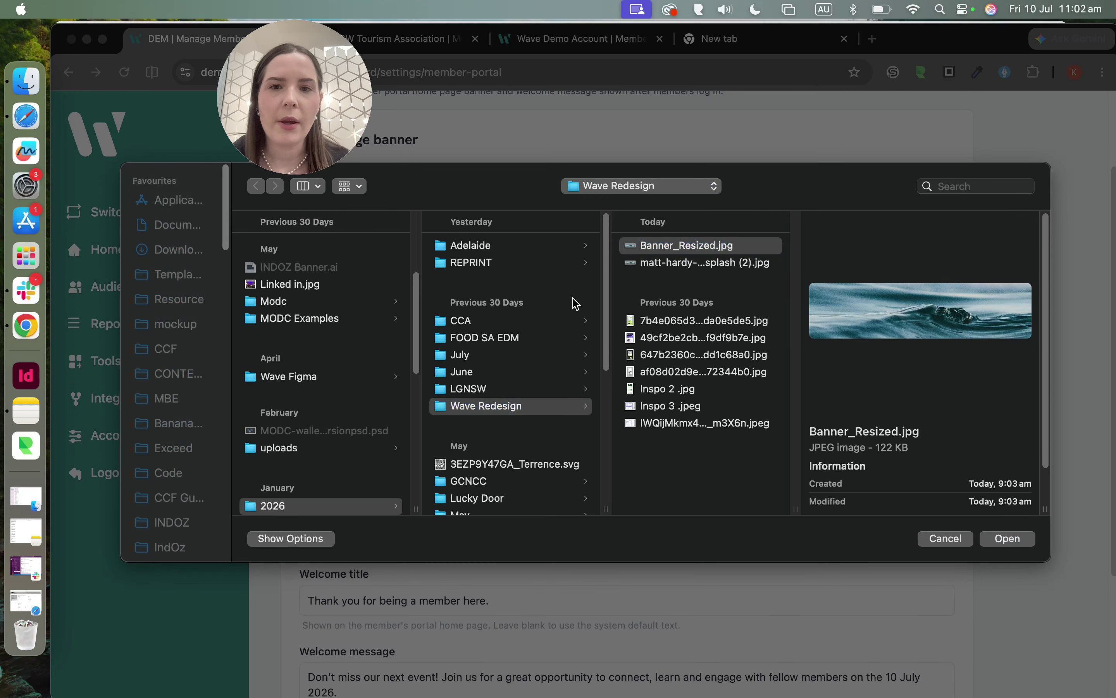
click(1024, 543)
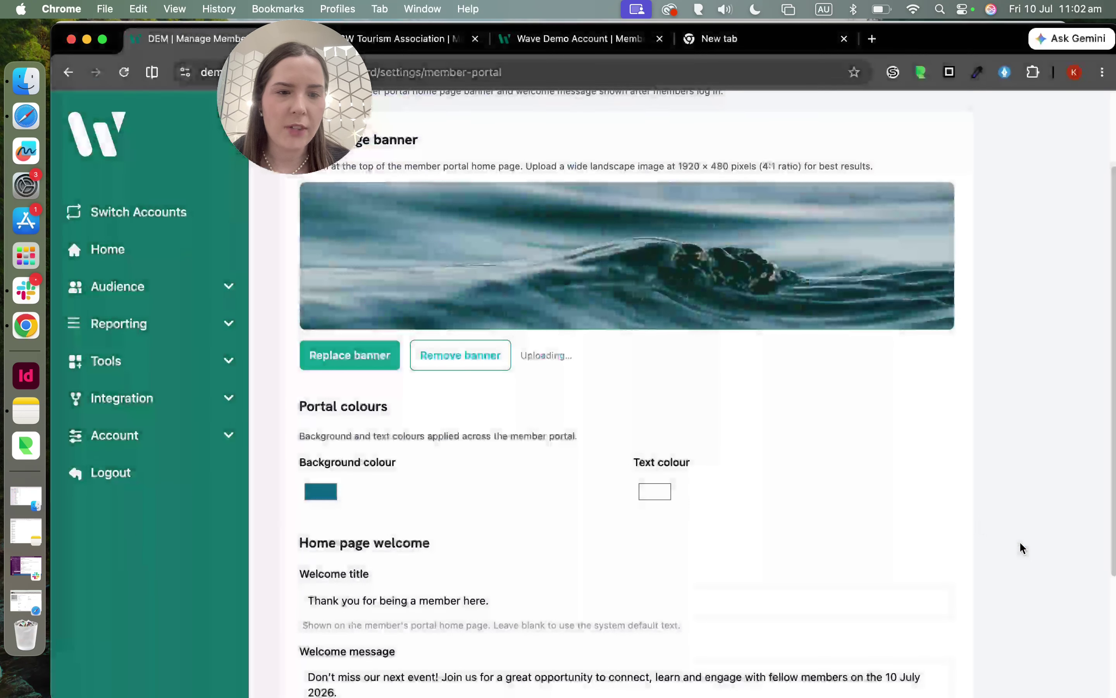
Set the portal background colour to a medium blue and save the member portal settings.
click(321, 492)
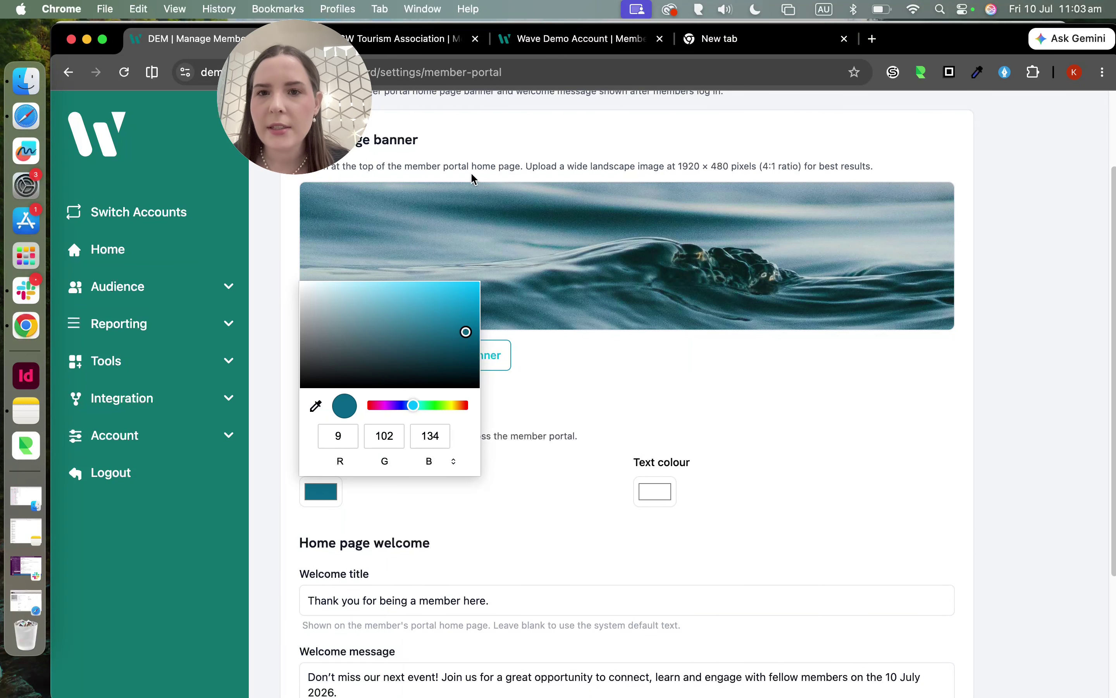
click(322, 492)
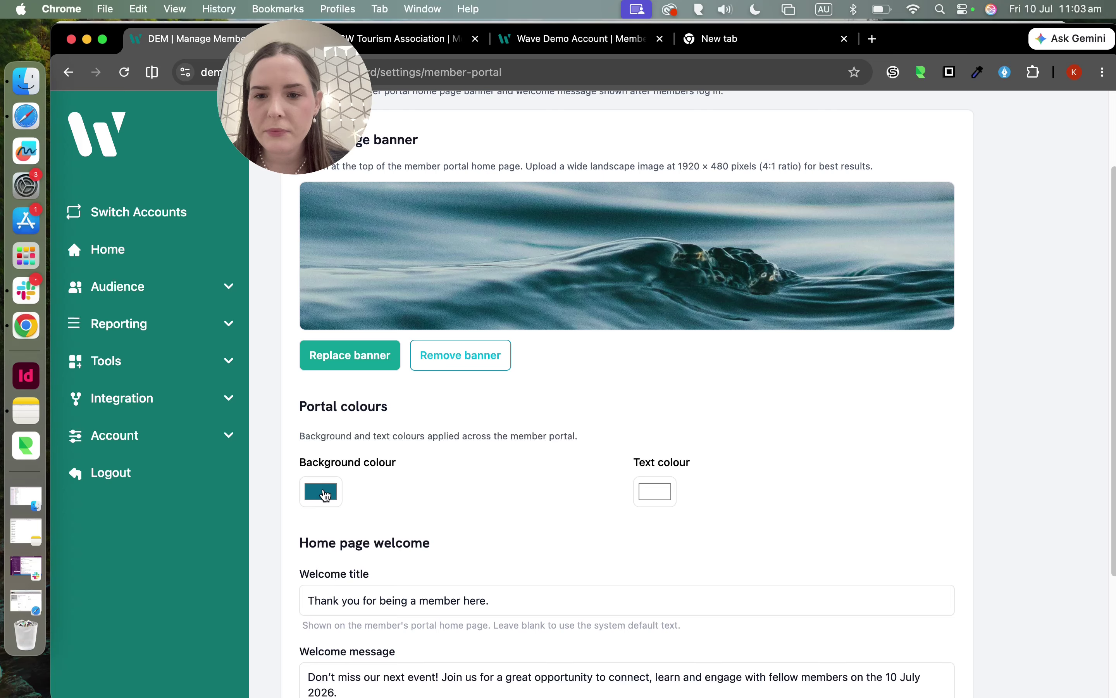
click(322, 492)
mouse_move(386, 335)
mouse_down()
mouse_move(379, 304)
mouse_move(334, 301)
mouse_up()
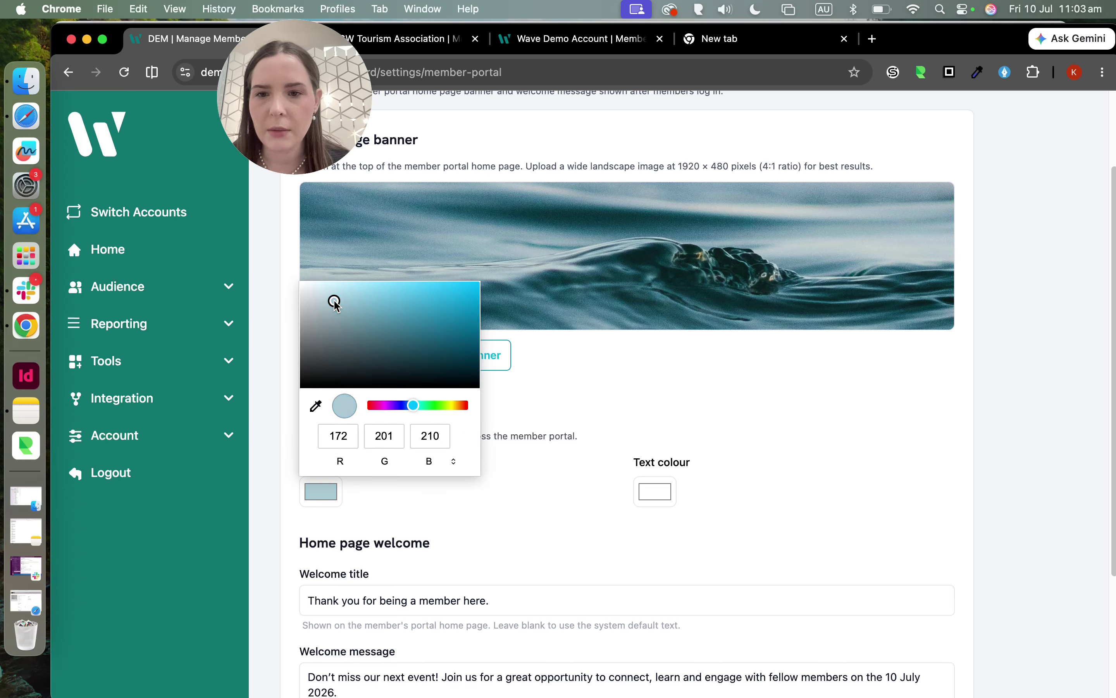
click(407, 406)
mouse_move(389, 352)
mouse_down()
mouse_move(384, 306)
mouse_move(422, 305)
mouse_up()
click(542, 399)
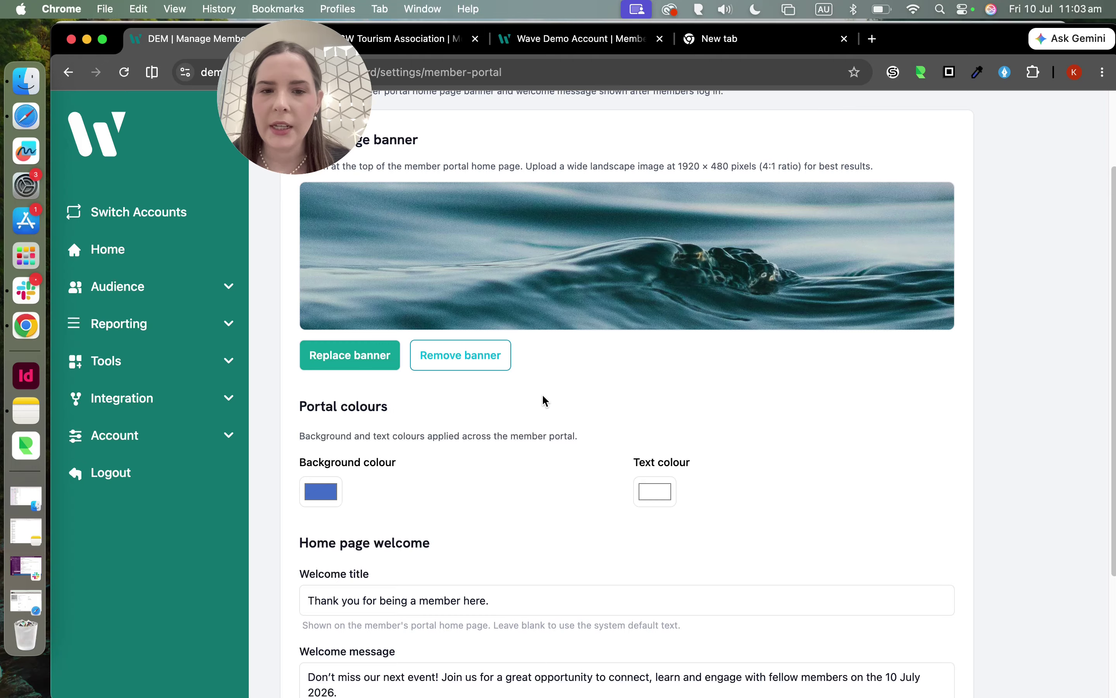
scroll(543, 399, down, 5)
click(951, 637)
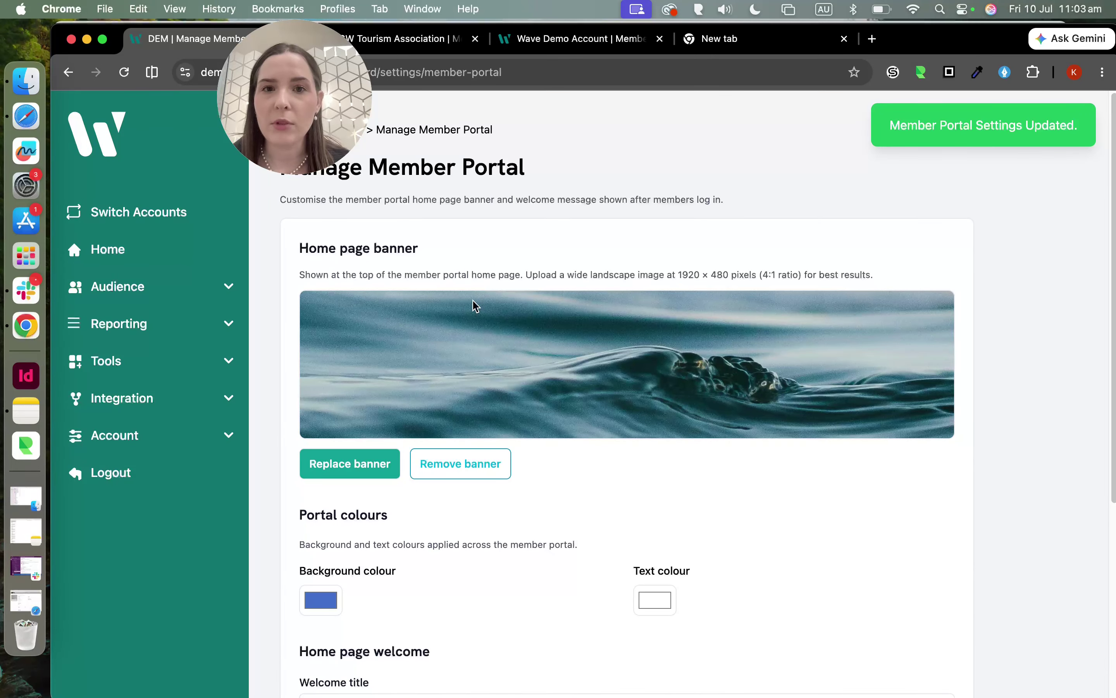
Switch to the demo member portal in Safari, reload it and view the new background colour on the Home page.
key(ctrl+Up)
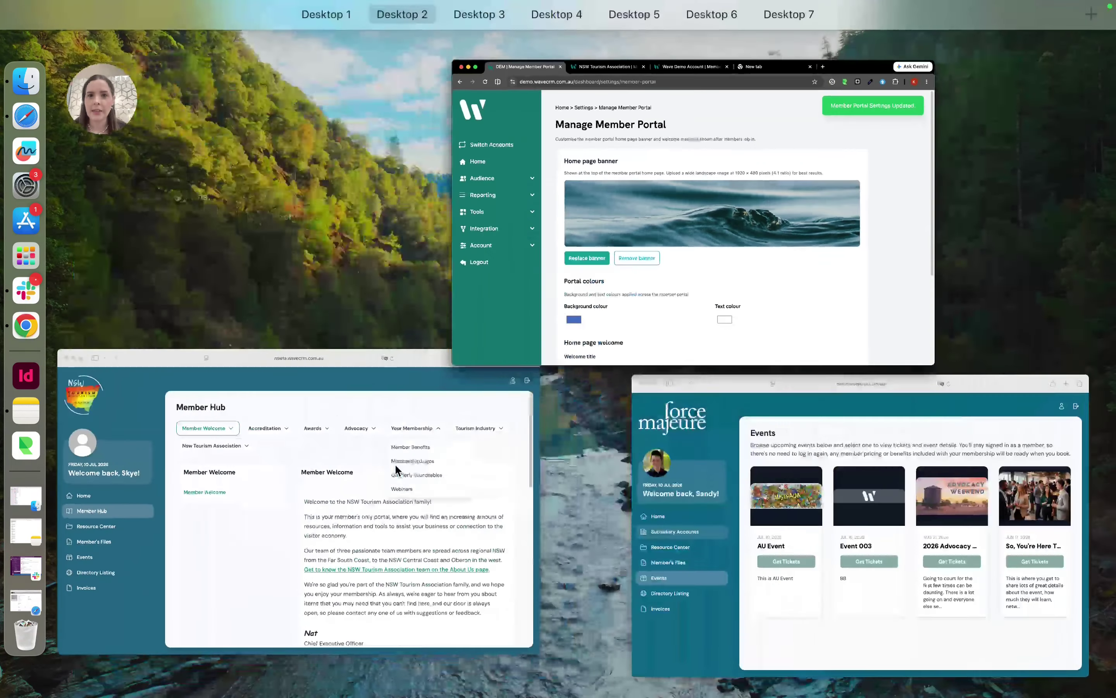
click(964, 504)
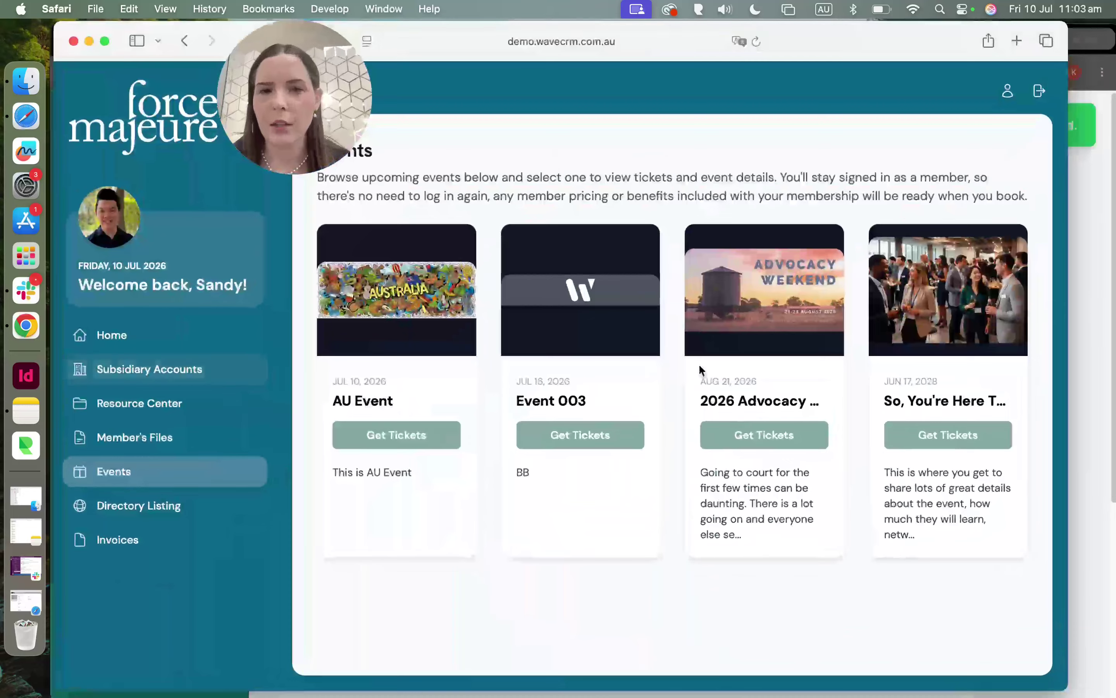
click(511, 41)
key(Return)
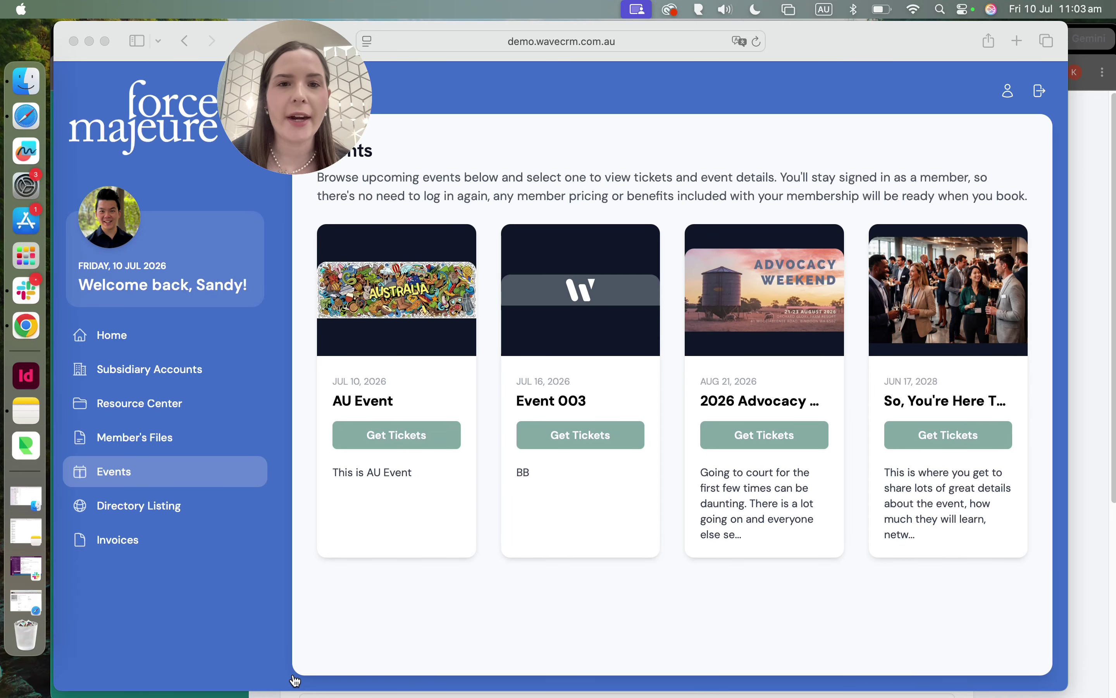
click(116, 334)
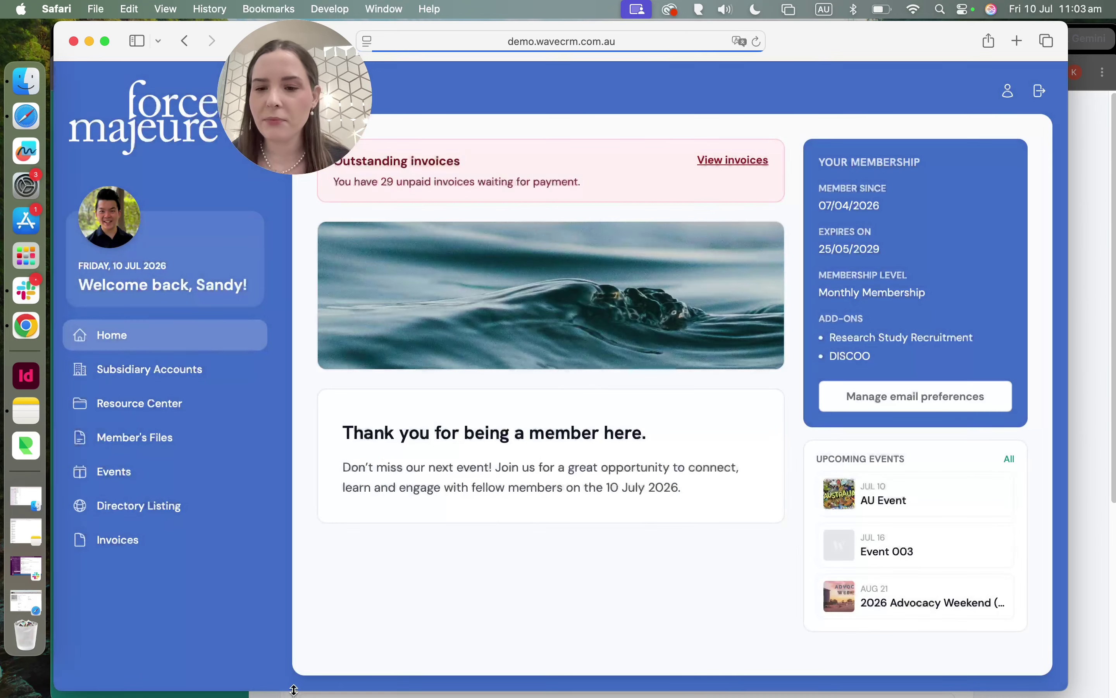
Look through the topics under Awards, Advocacy, Your Membership and Tourism Industry in the NSW Tourism Association portal's Member Hub.
click(293, 693)
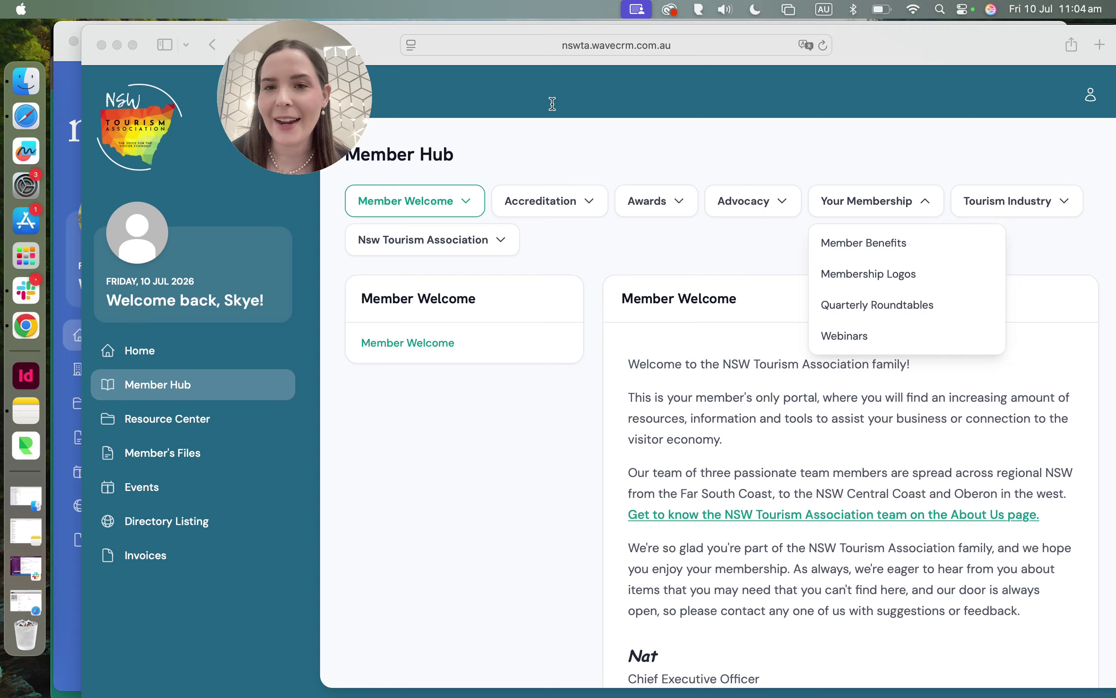
mouse_move(260, 74)
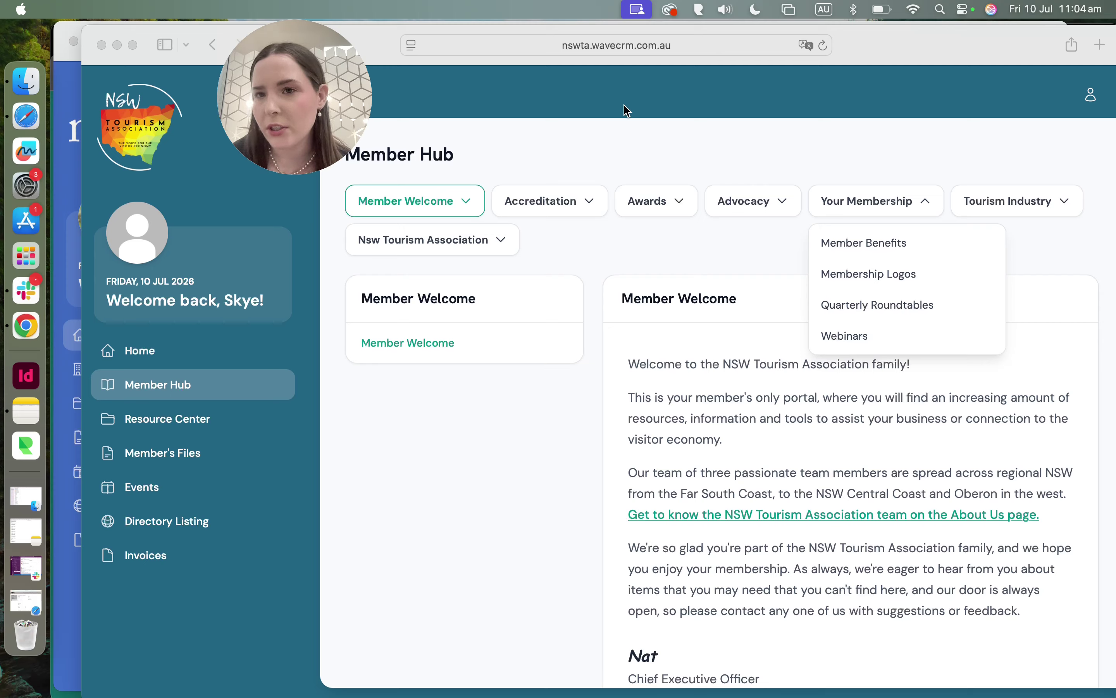
click(1002, 159)
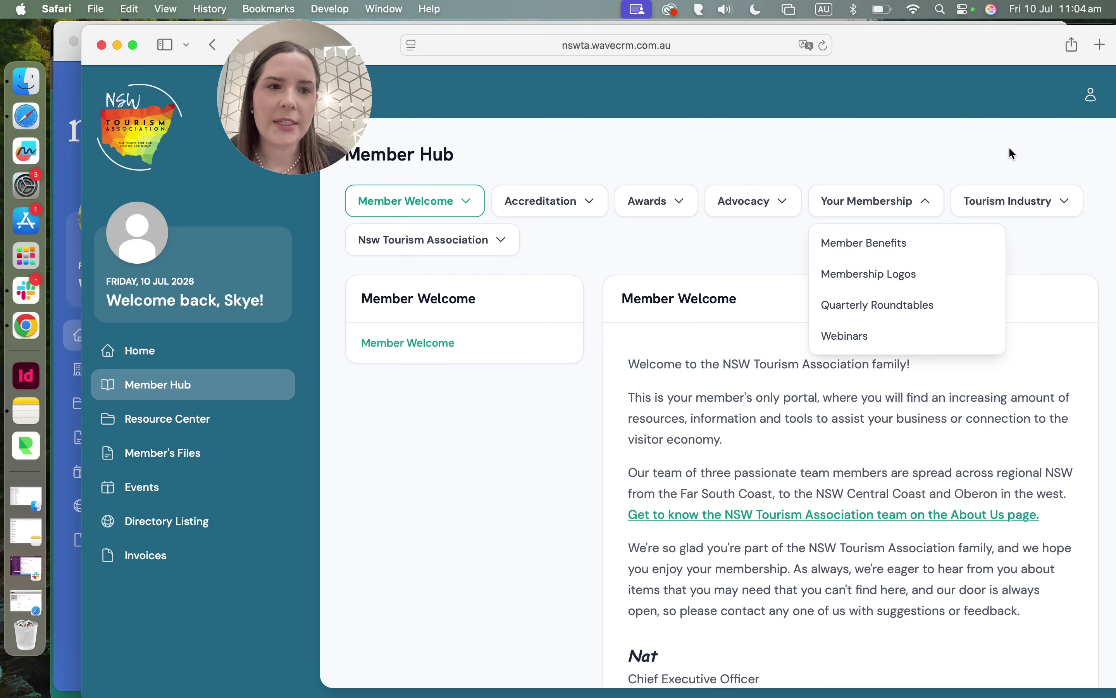
click(1029, 203)
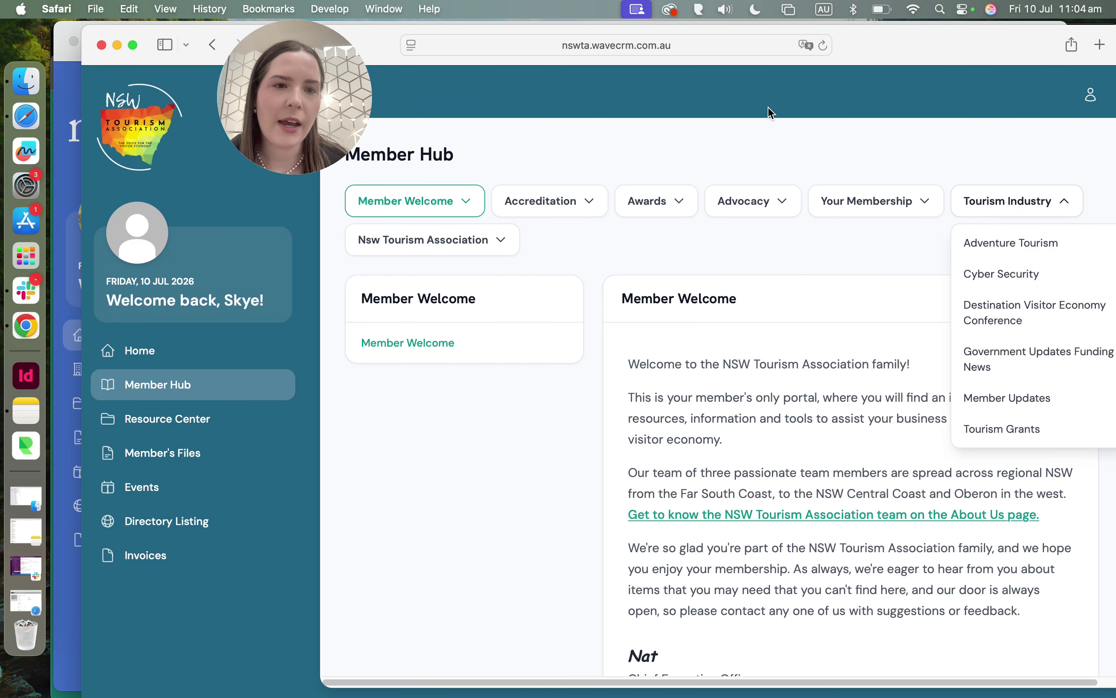
click(437, 217)
click(437, 216)
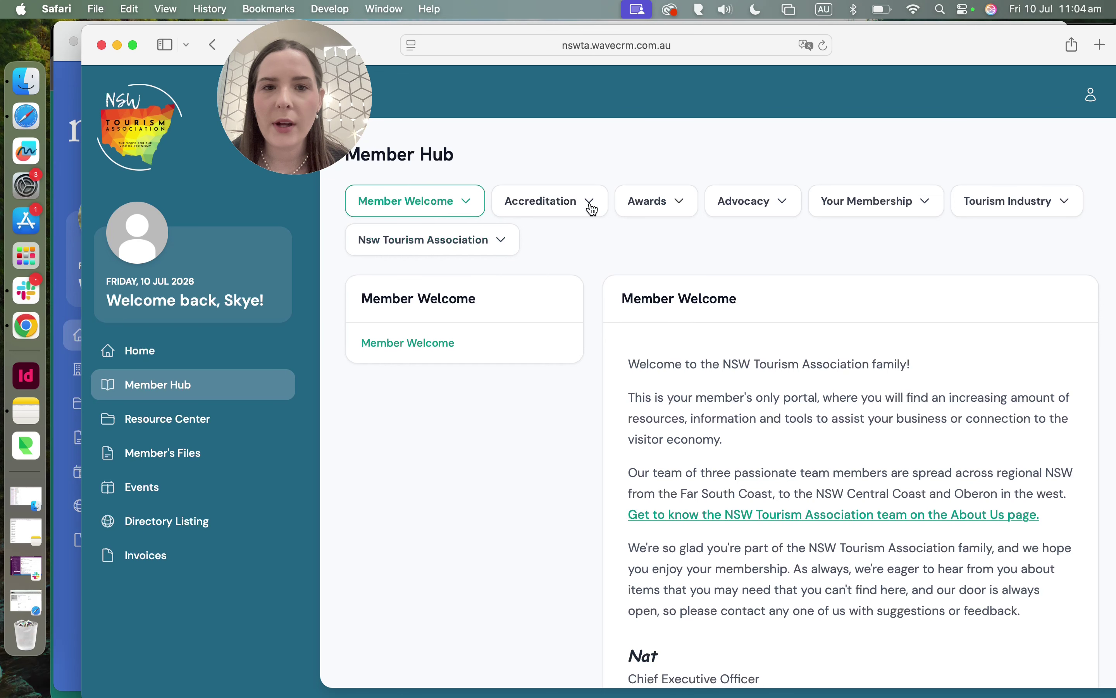
click(653, 200)
click(758, 210)
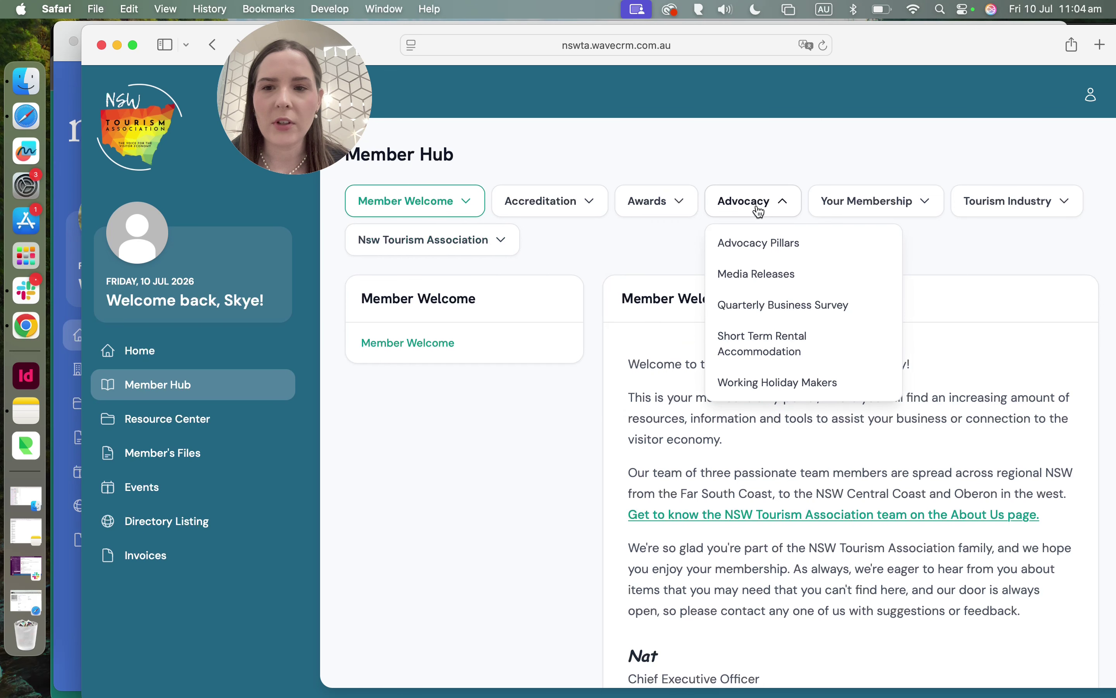
click(862, 210)
click(767, 210)
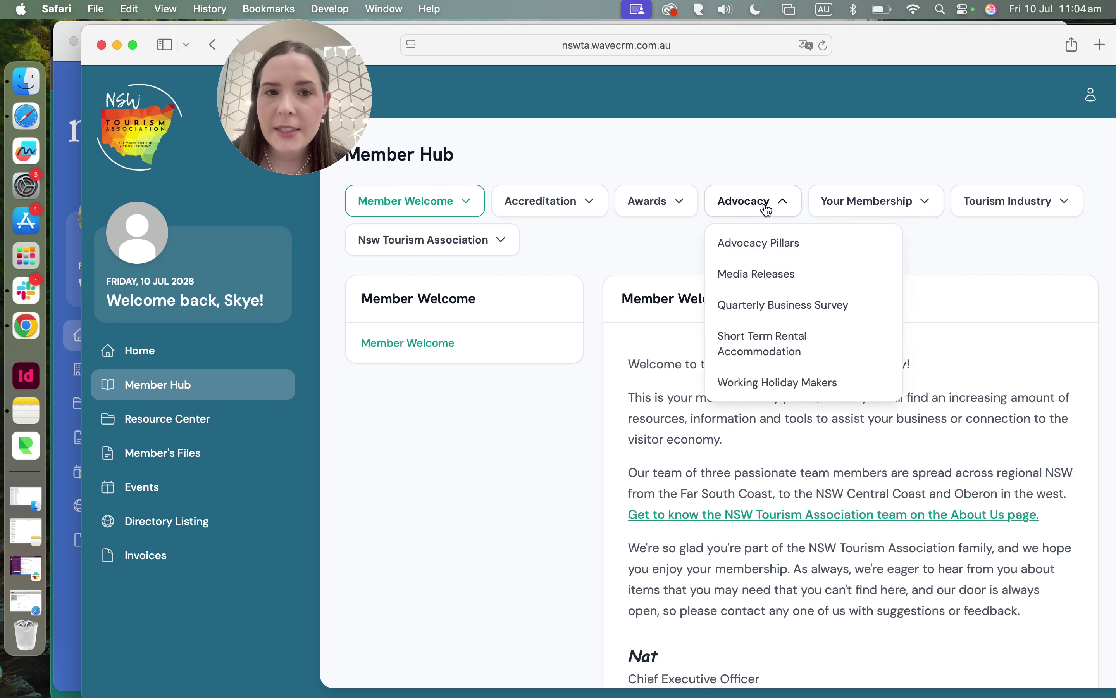
click(1059, 208)
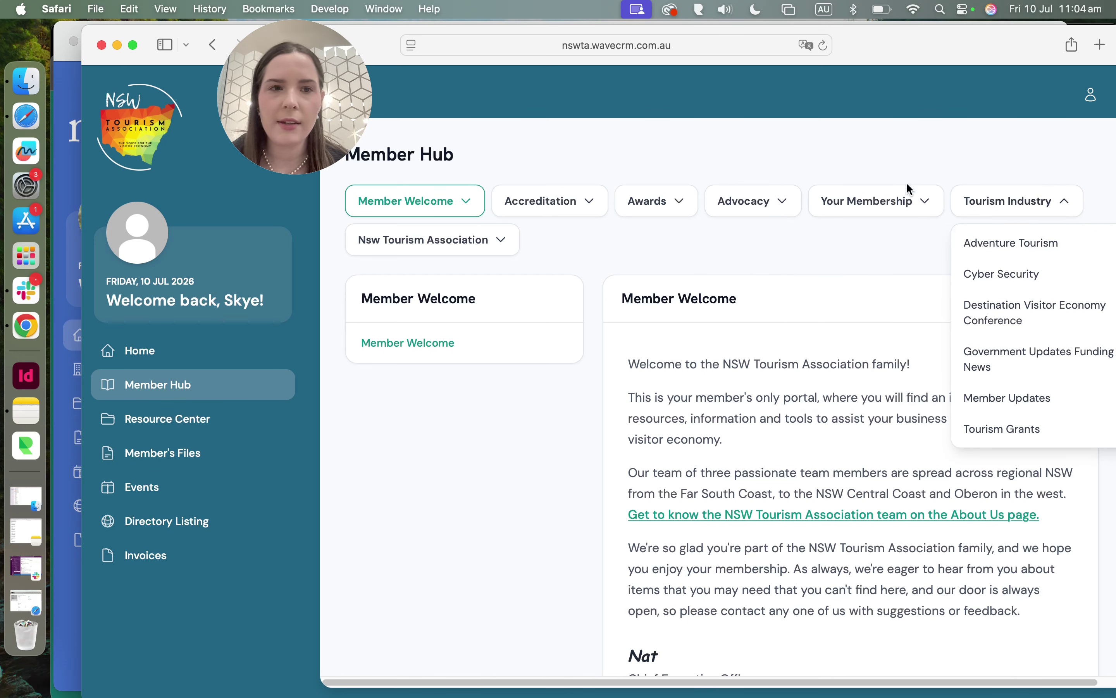
click(908, 196)
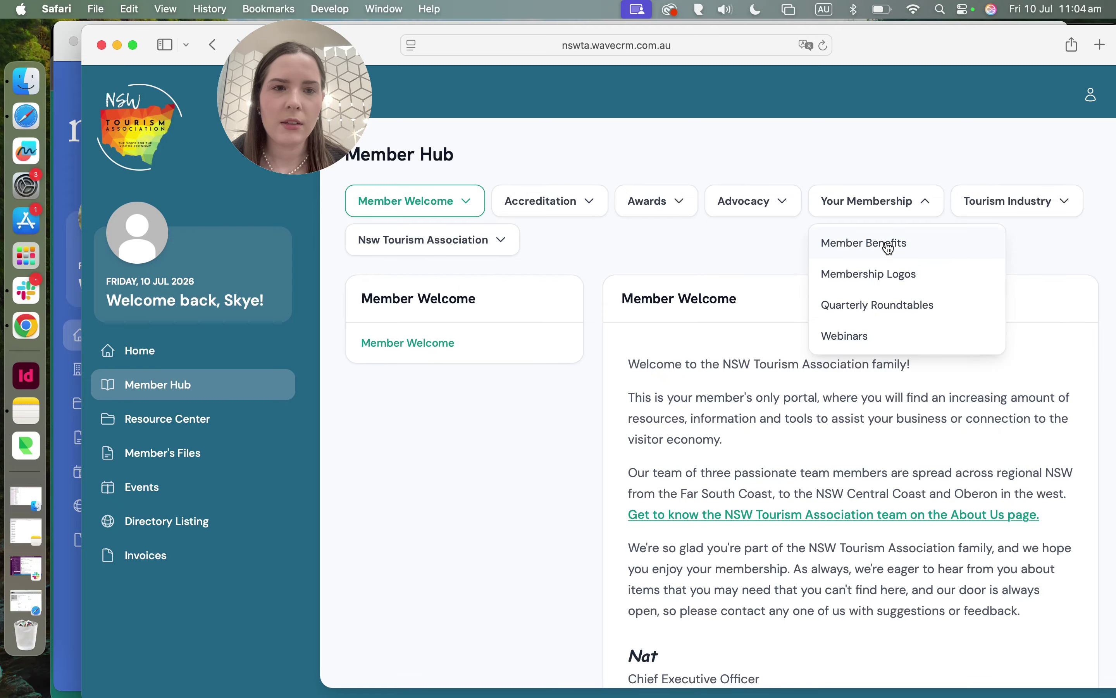